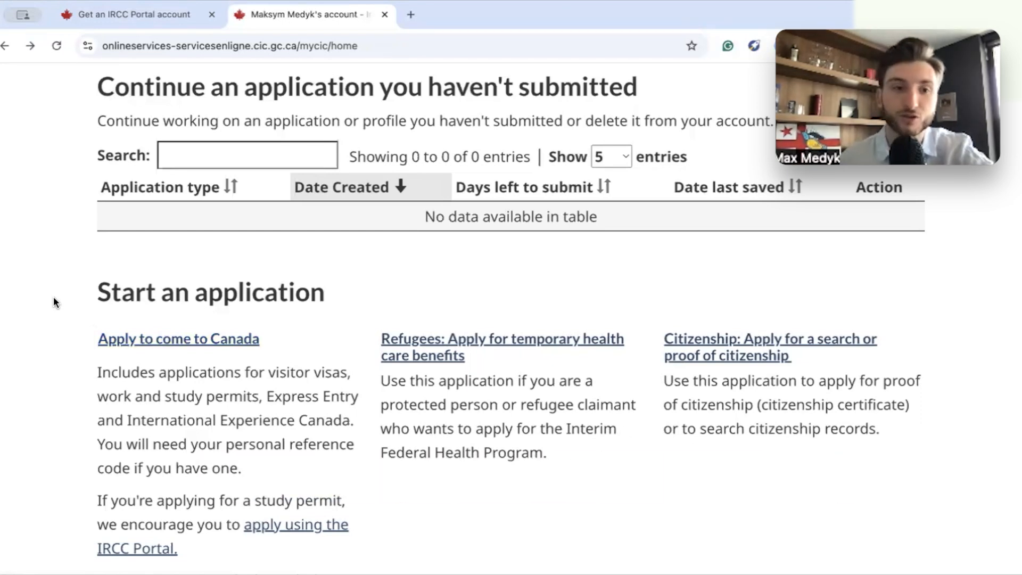
Start an application to come to Canada and choose the International Experience Canada (IEC) eligibility questionnaire
{"action": "scroll", "coordinate": [53, 298], "scroll_direction": "down", "scroll_amount": 1}
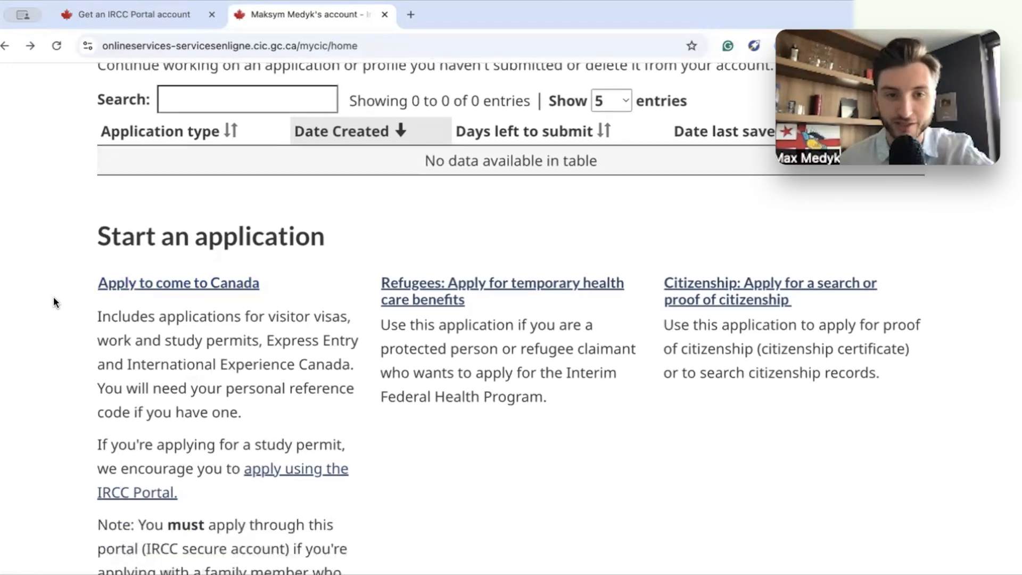
{"action": "left_click", "coordinate": [120, 286]}
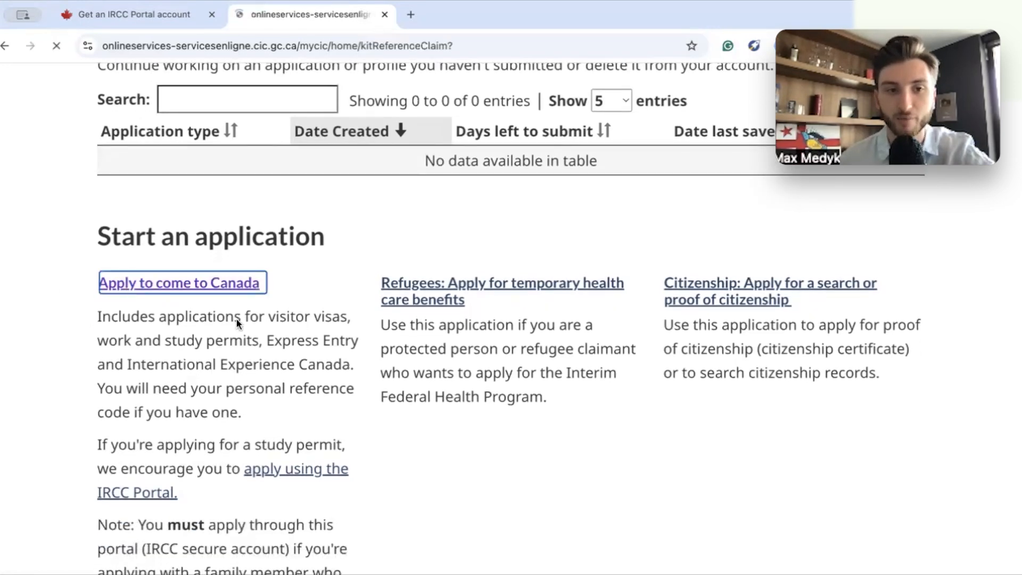
{"action": "scroll", "coordinate": [306, 335], "scroll_direction": "down", "scroll_amount": 7}
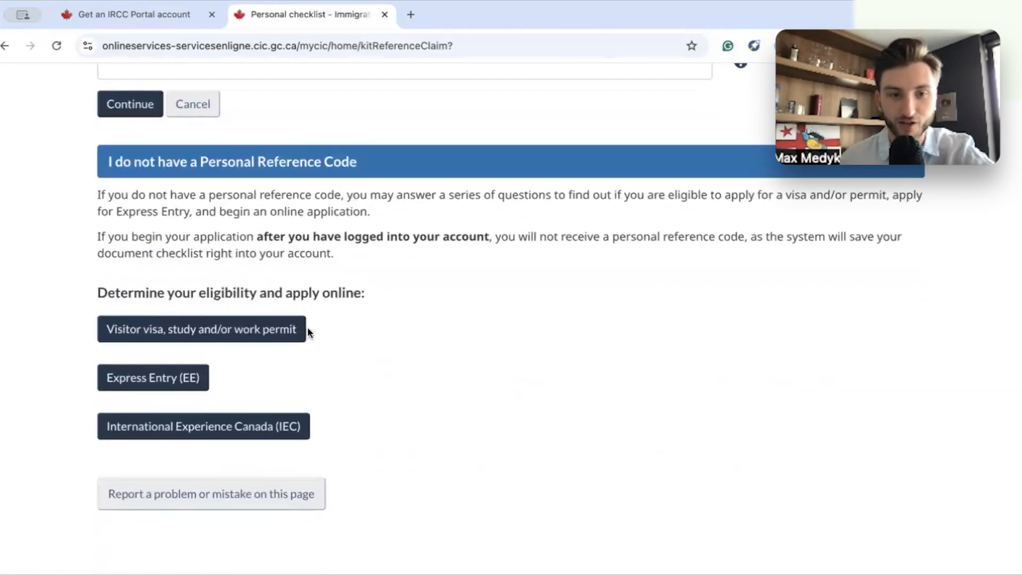
{"action": "left_click", "coordinate": [196, 430]}
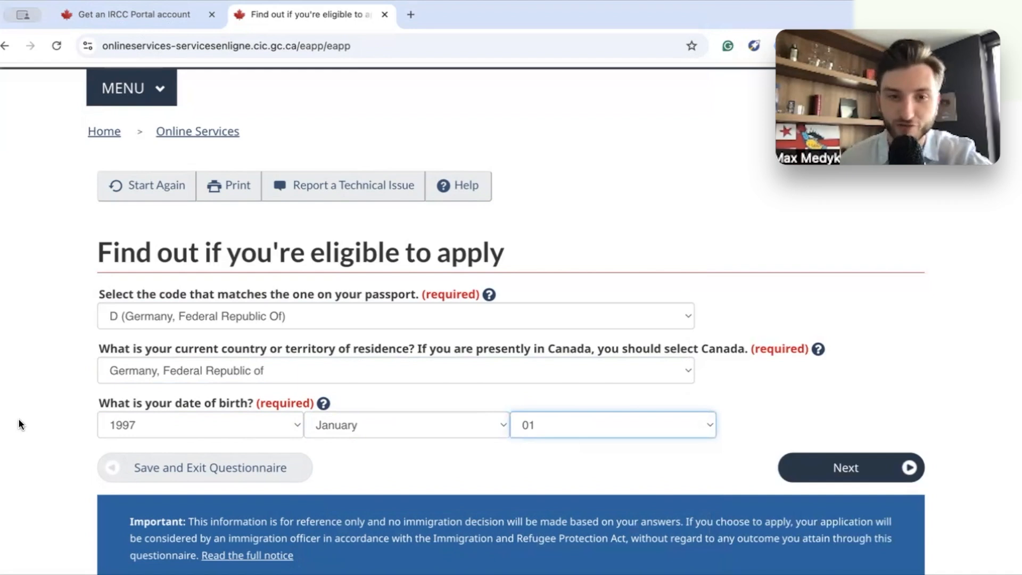
Submit the passport and organization-letter answers, and submit Germany, Federal Republic Of as the country of permanent residence
{"action": "left_click", "coordinate": [852, 478]}
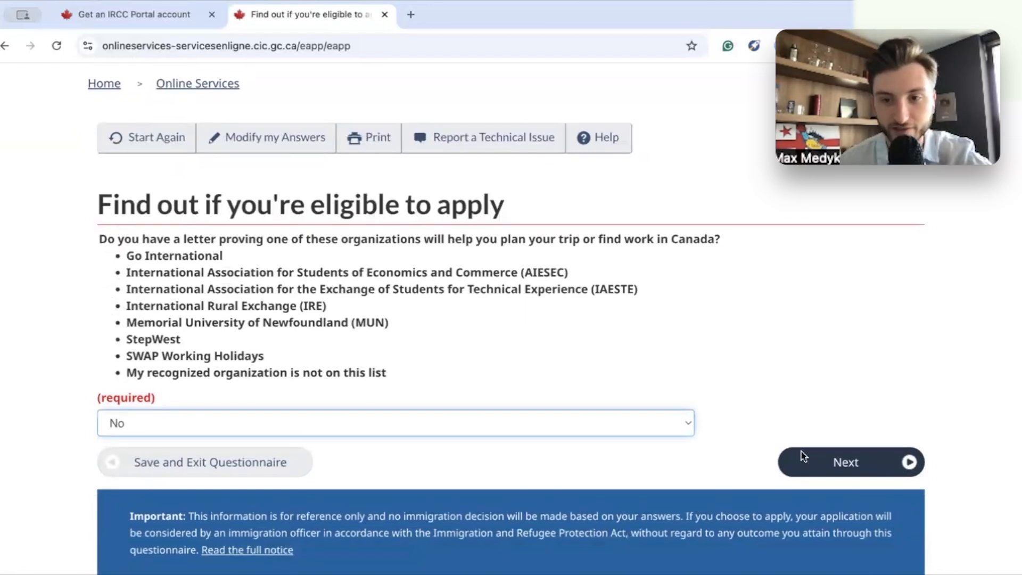
{"action": "left_click", "coordinate": [845, 462]}
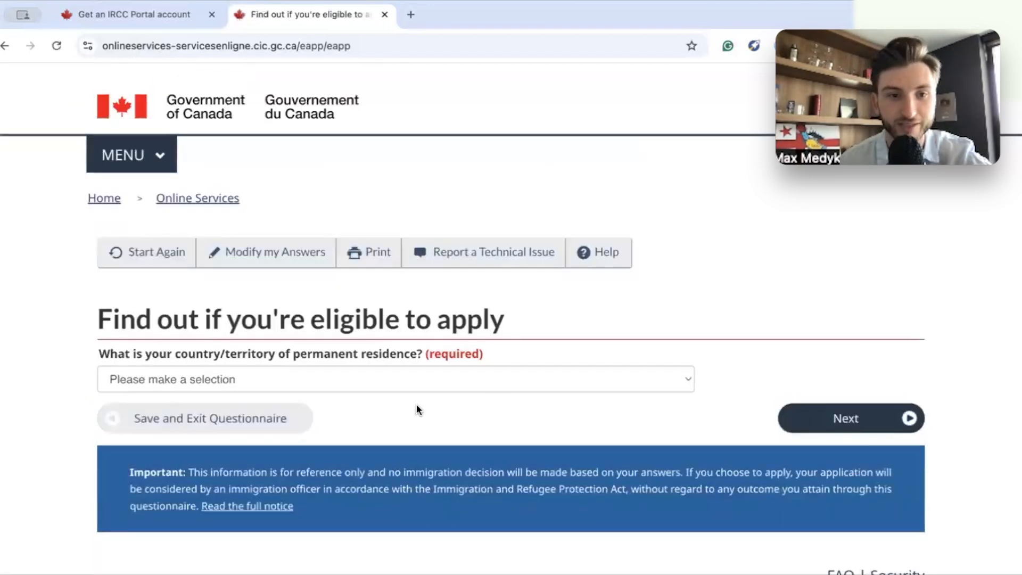
{"action": "left_click", "coordinate": [169, 382]}
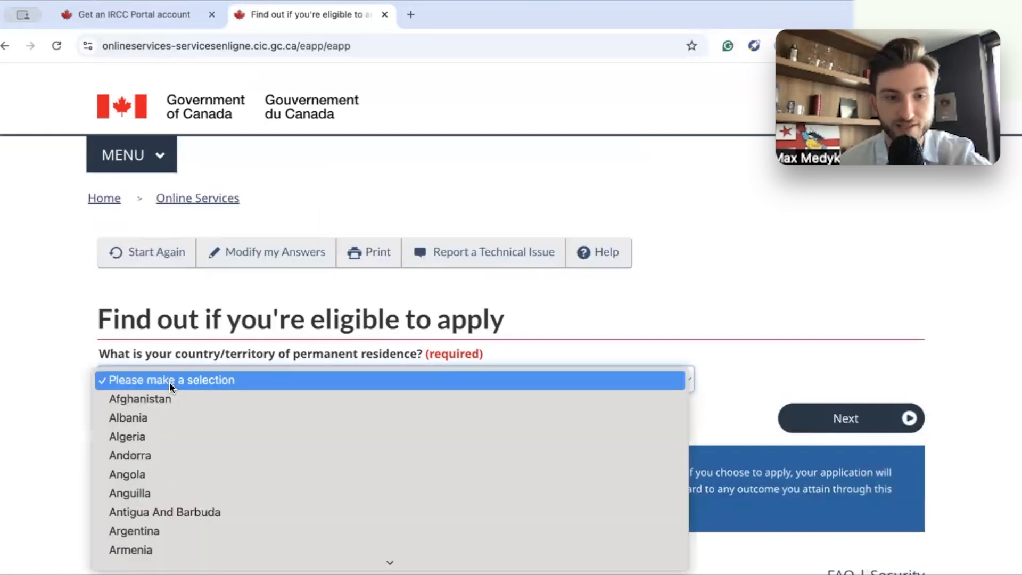
{"action": "scroll", "coordinate": [172, 471], "scroll_direction": "down", "scroll_amount": 15}
{"action": "scroll", "coordinate": [172, 470], "scroll_direction": "down", "scroll_amount": 3}
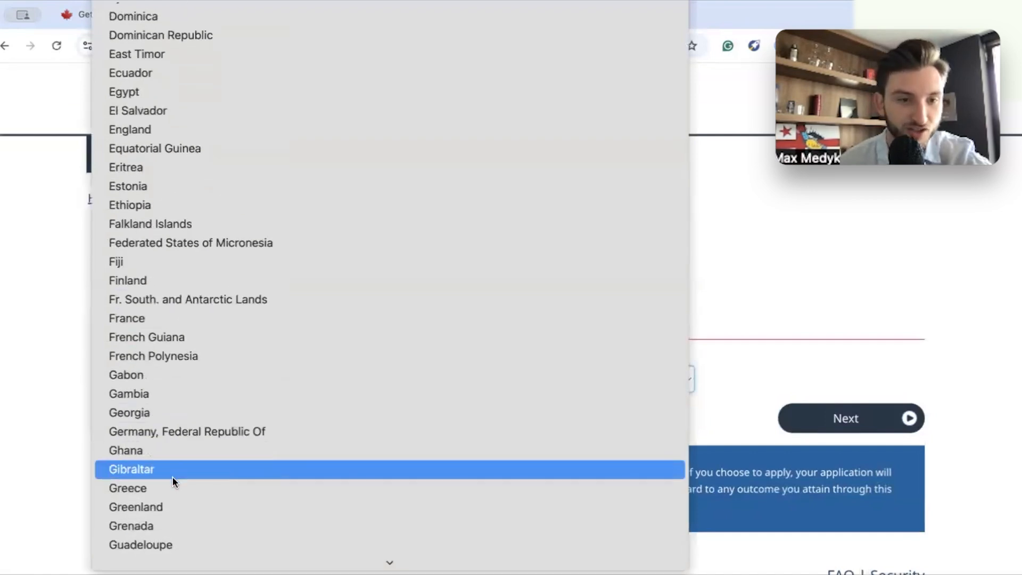
{"action": "scroll", "coordinate": [171, 476], "scroll_direction": "down", "scroll_amount": 1}
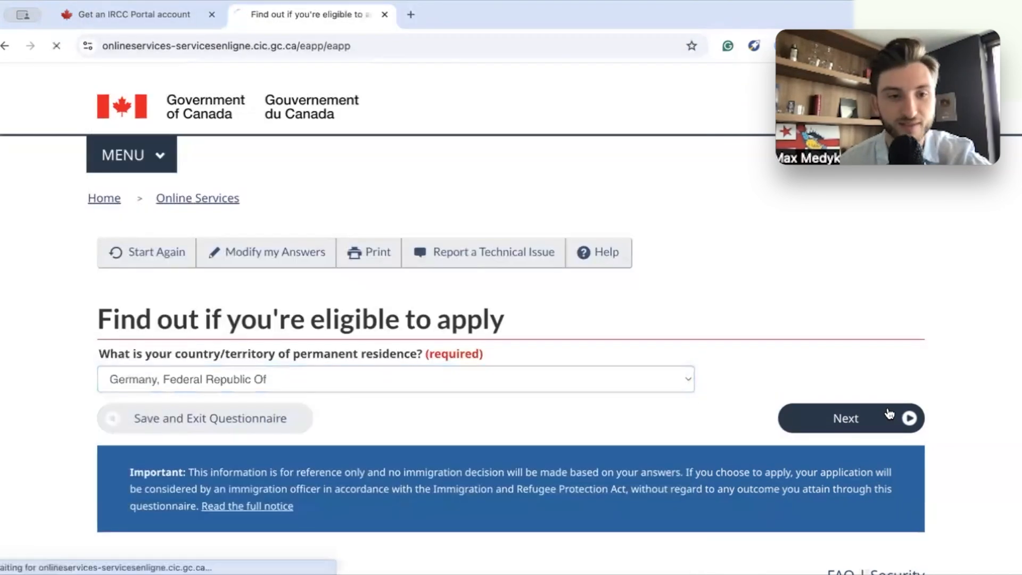
{"action": "left_click", "coordinate": [889, 416]}
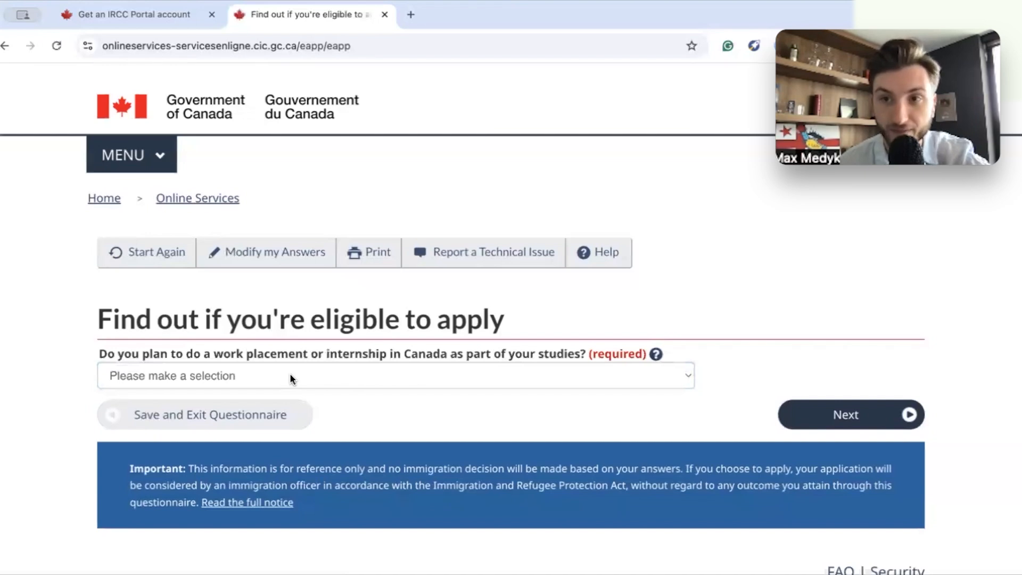
Answer No to planning a work placement or internship in Canada as part of studies, and continue
{"action": "left_click", "coordinate": [289, 378]}
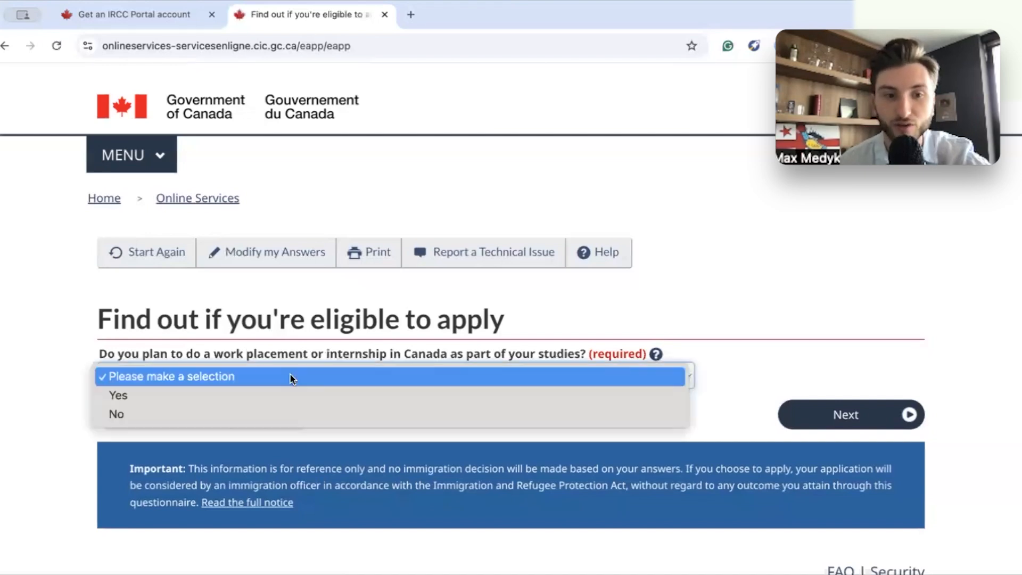
{"action": "left_click", "coordinate": [289, 416]}
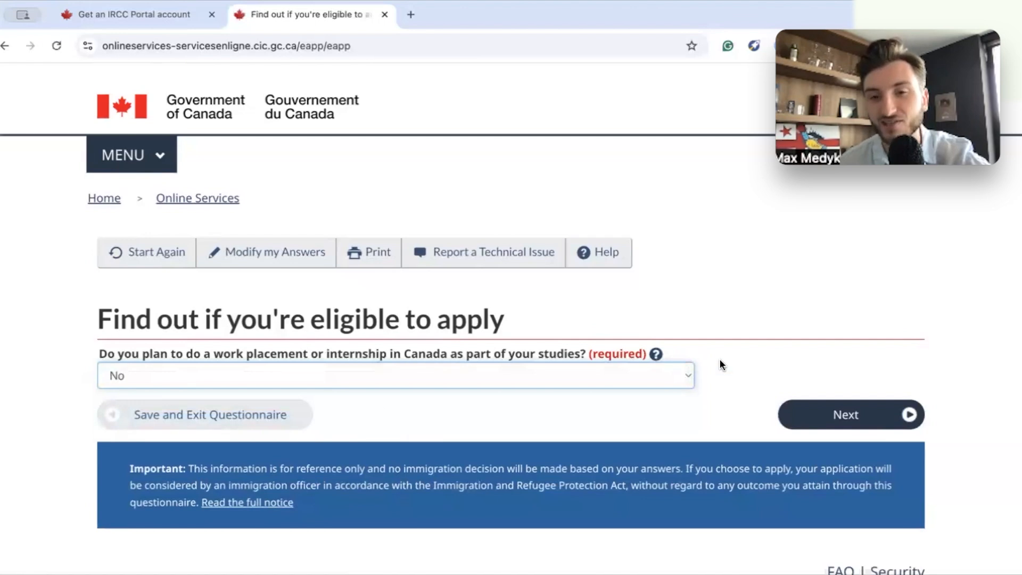
{"action": "left_click", "coordinate": [852, 418]}
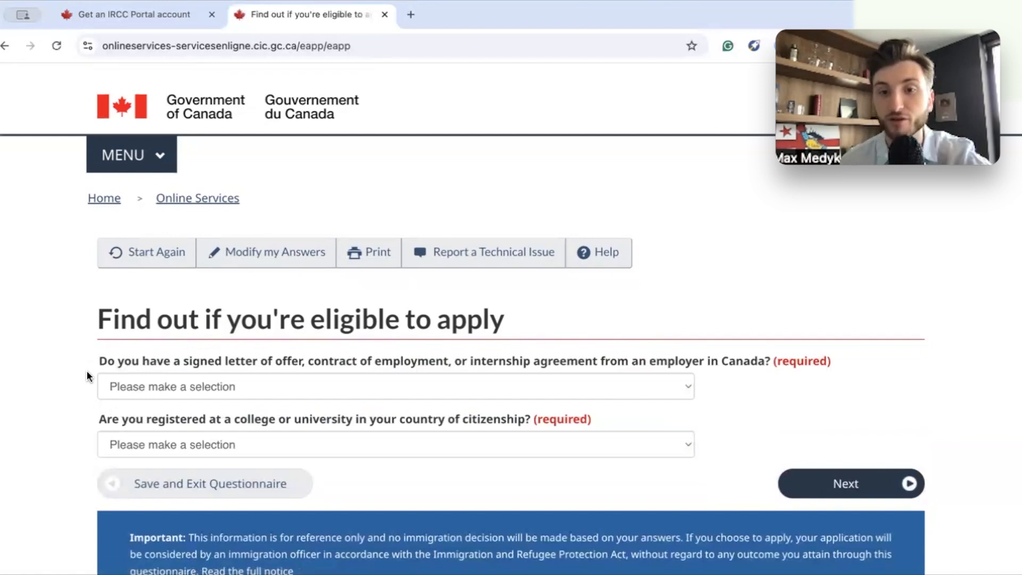
Answer No to both the Canadian employer offer letter and the college or university registration questions, and submit them
{"action": "left_click", "coordinate": [146, 387]}
{"action": "left_click", "coordinate": [155, 424]}
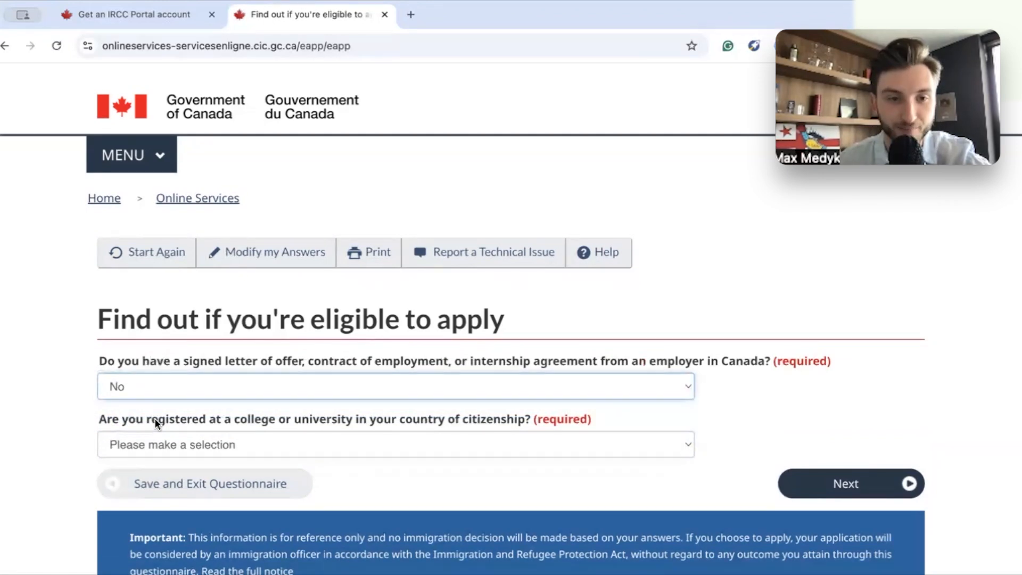
{"action": "left_click", "coordinate": [198, 444]}
{"action": "left_click", "coordinate": [201, 479]}
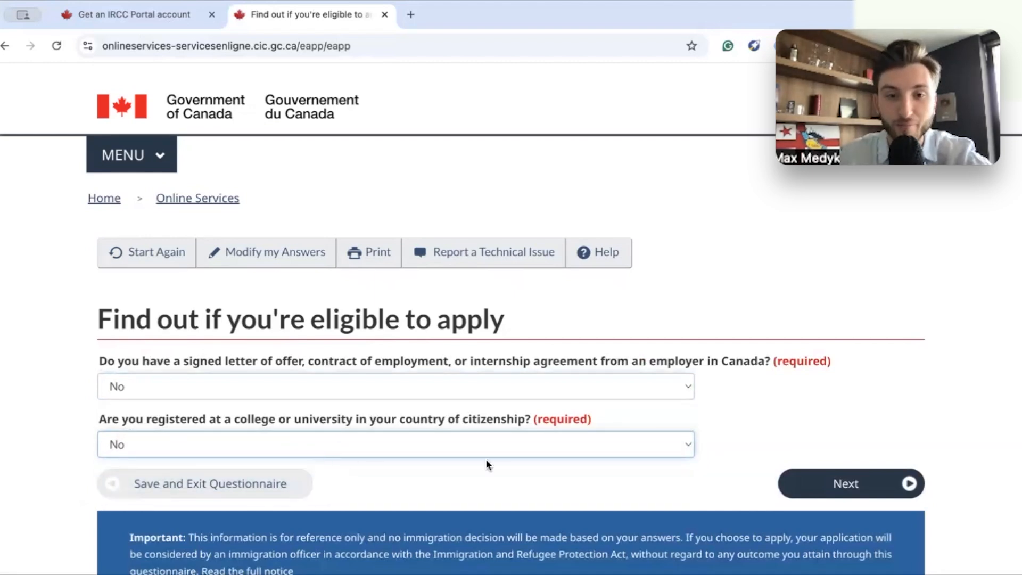
{"action": "left_click", "coordinate": [829, 485]}
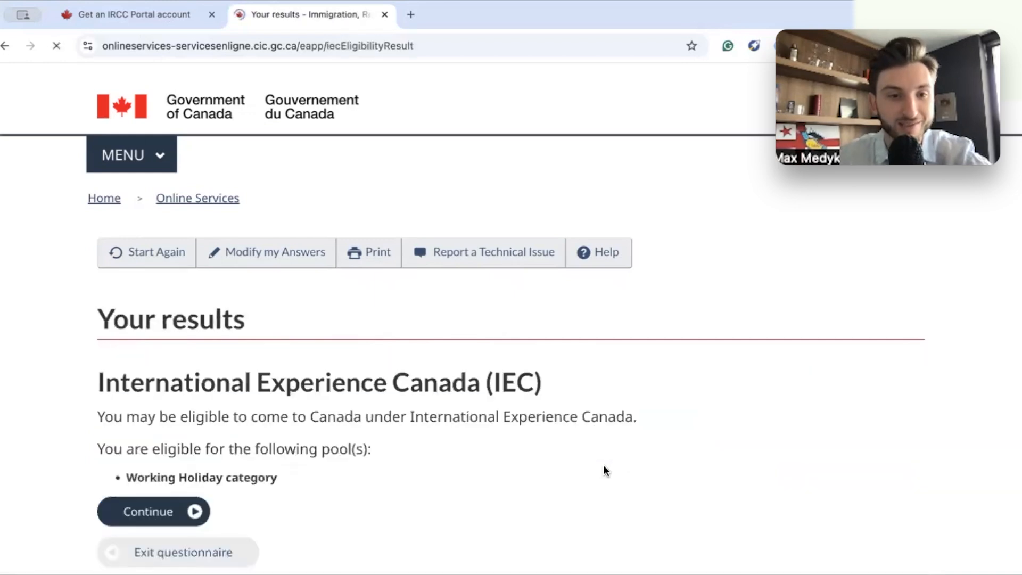
Continue from the IEC eligibility results to the application checklist and open the Personal details of applicant form
{"action": "scroll", "coordinate": [263, 433], "scroll_direction": "down", "scroll_amount": 3}
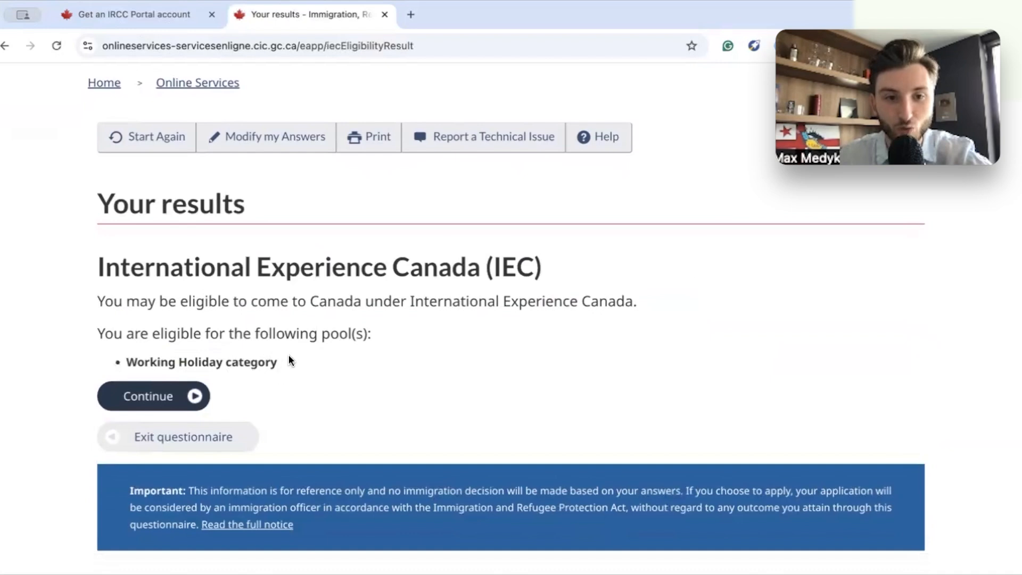
{"action": "triple_click", "coordinate": [199, 353]}
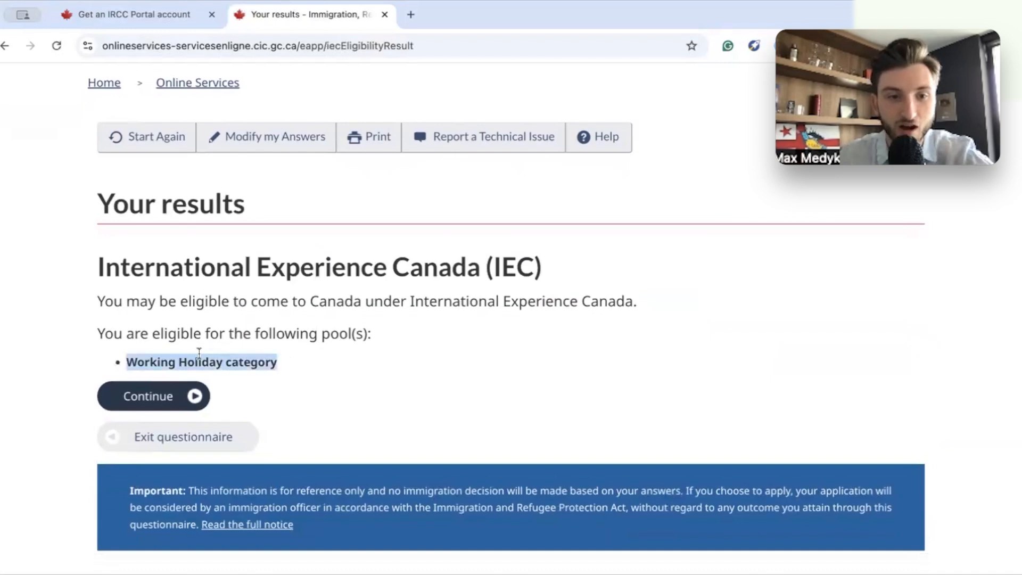
{"action": "left_click", "coordinate": [184, 397]}
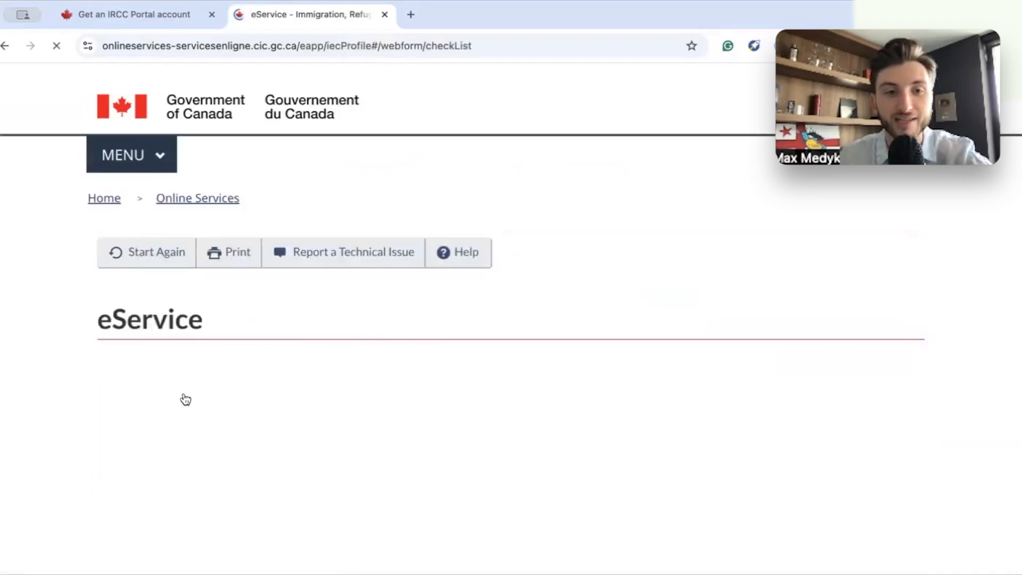
{"action": "scroll", "coordinate": [386, 405], "scroll_direction": "down", "scroll_amount": 5}
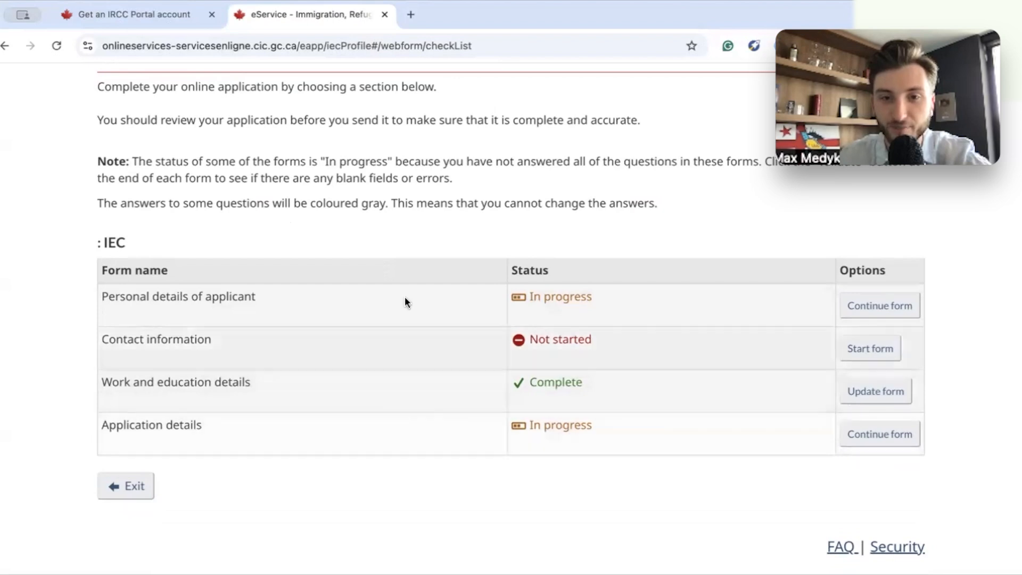
{"action": "left_click", "coordinate": [905, 307]}
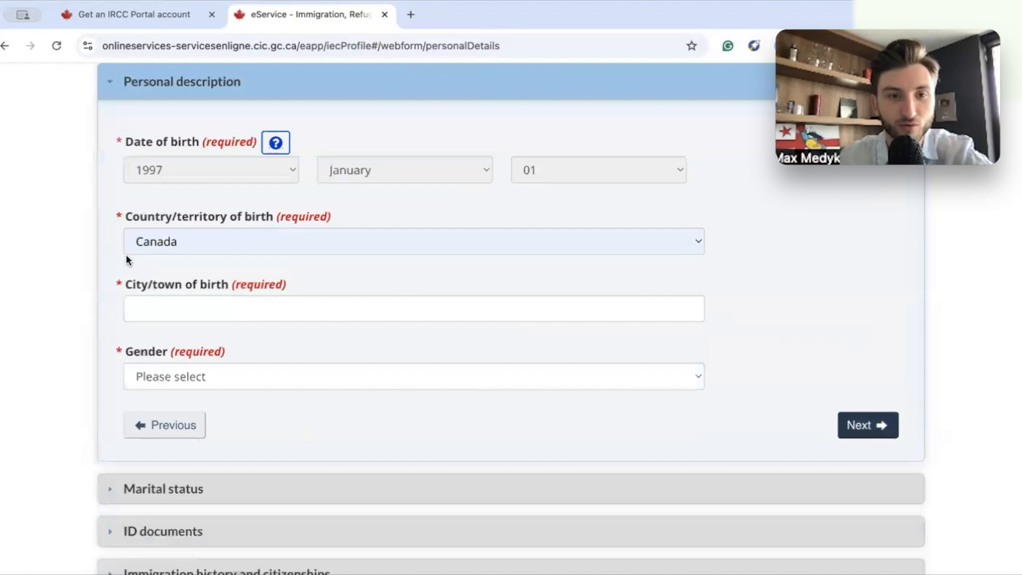
Set the country/territory of birth to Germany, Federal Republic Of in the personal description
{"action": "left_click", "coordinate": [201, 243]}
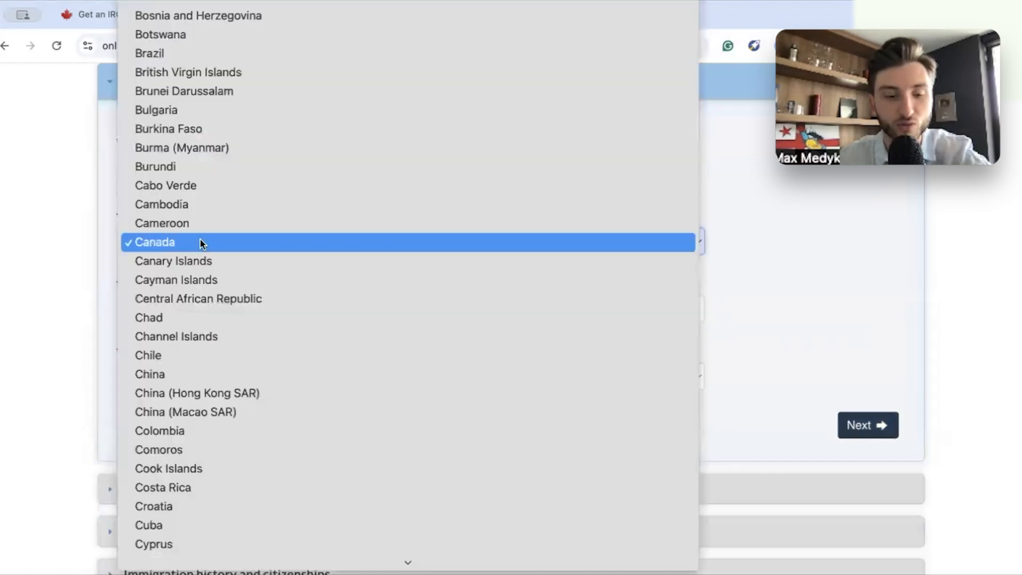
{"action": "key", "text": "g"}
{"action": "scroll", "coordinate": [151, 414], "scroll_direction": "down", "scroll_amount": 2}
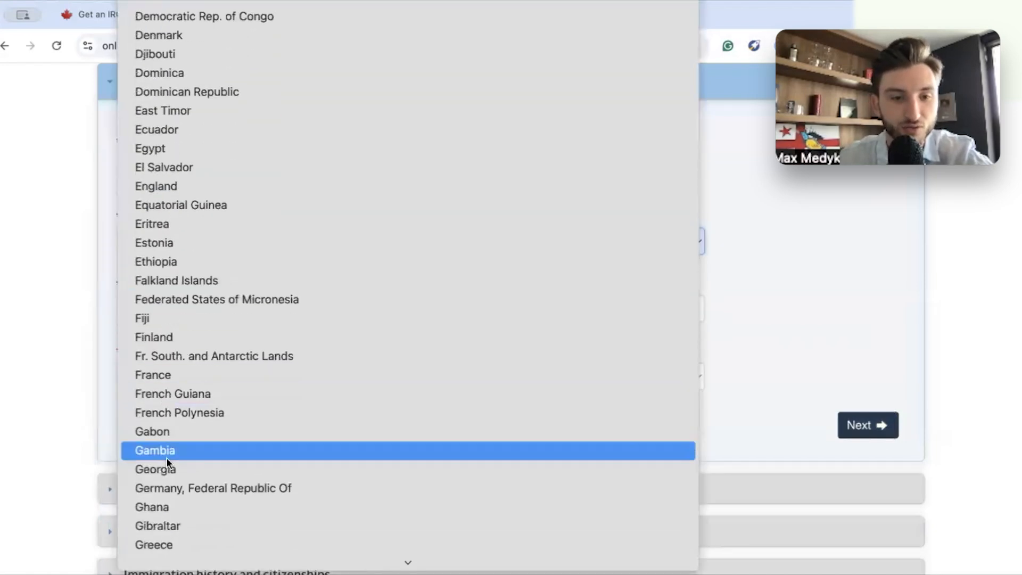
{"action": "left_click", "coordinate": [186, 488]}
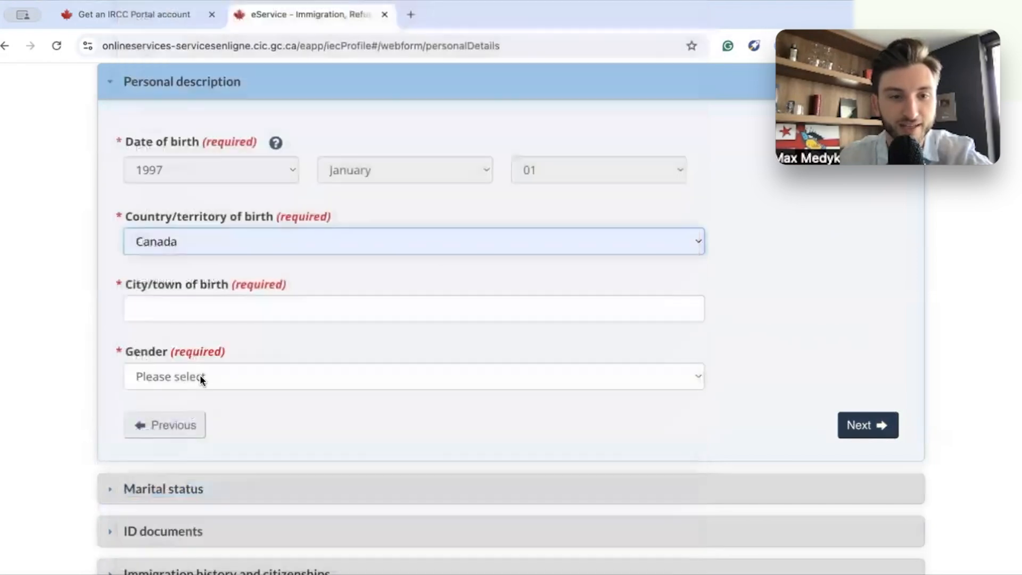
Enter Hamburg as the city of birth and Male as the gender, and proceed to the marital status section
{"action": "left_click", "coordinate": [193, 312]}
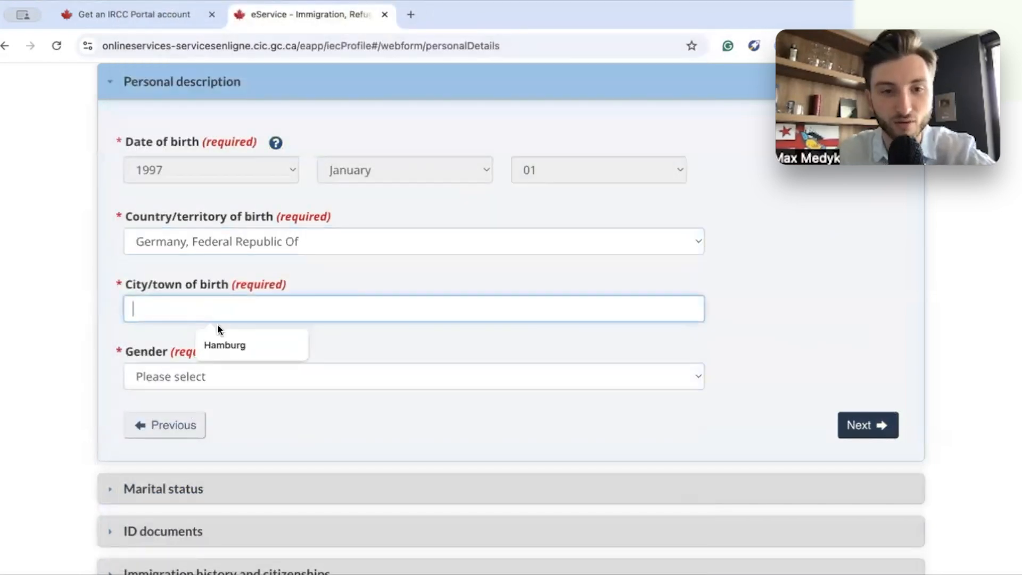
{"action": "left_click", "coordinate": [229, 343]}
{"action": "left_click", "coordinate": [237, 379]}
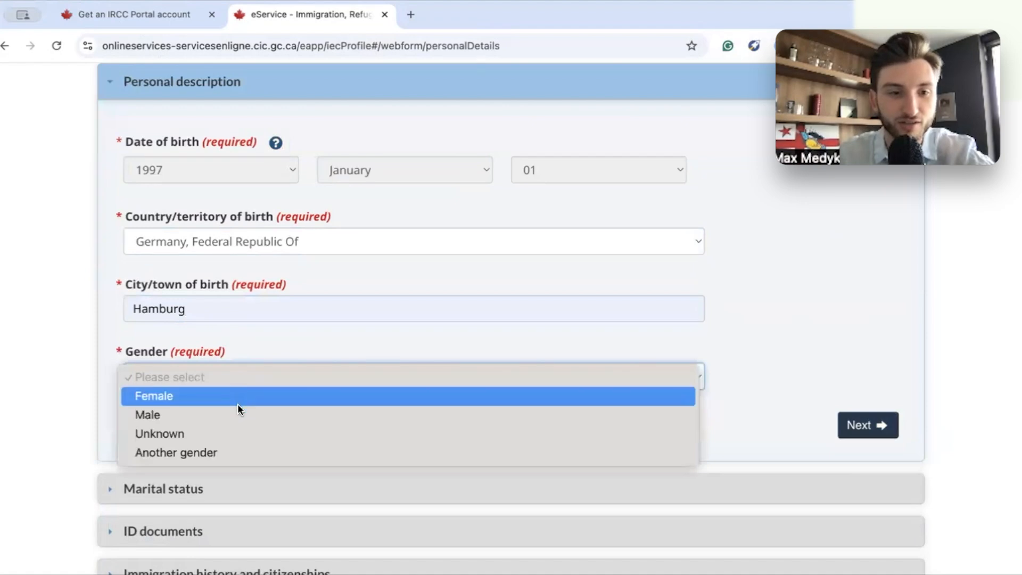
{"action": "left_click", "coordinate": [242, 417]}
{"action": "left_click", "coordinate": [873, 436]}
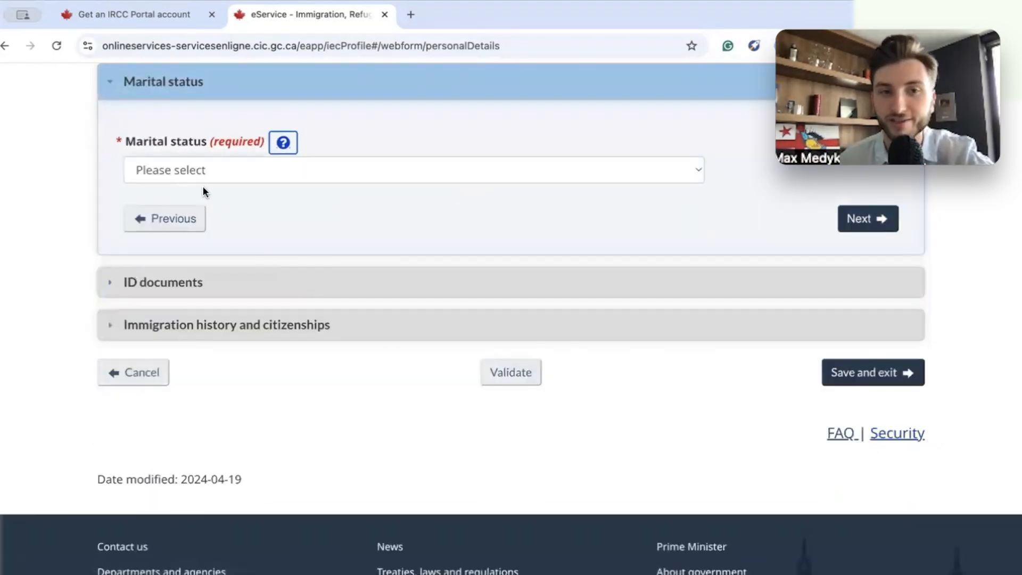
Set the marital status to Never Married/Single and go through the remaining sections to save and exit the personal details form
{"action": "left_click", "coordinate": [203, 174]}
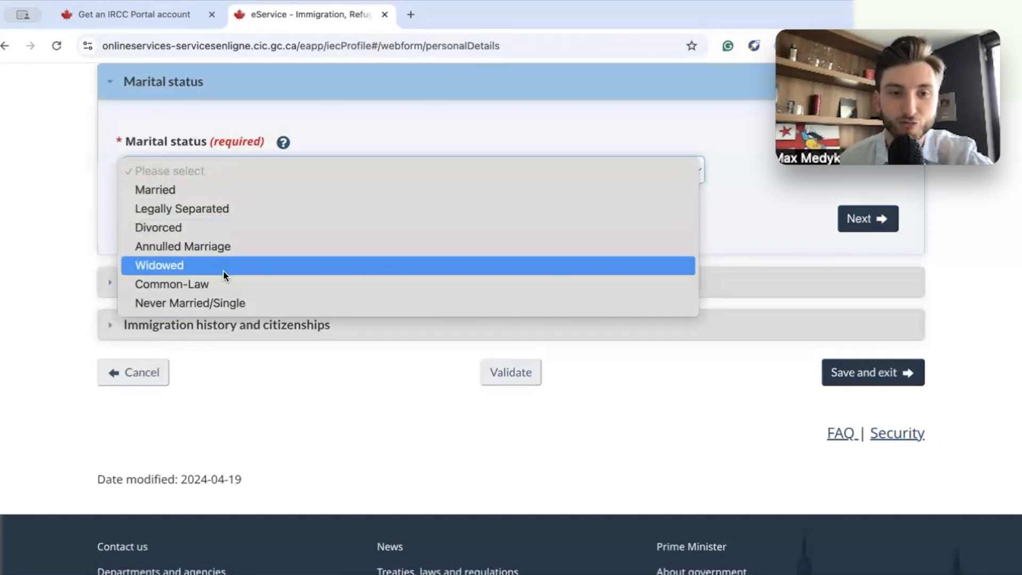
{"action": "left_click", "coordinate": [235, 298]}
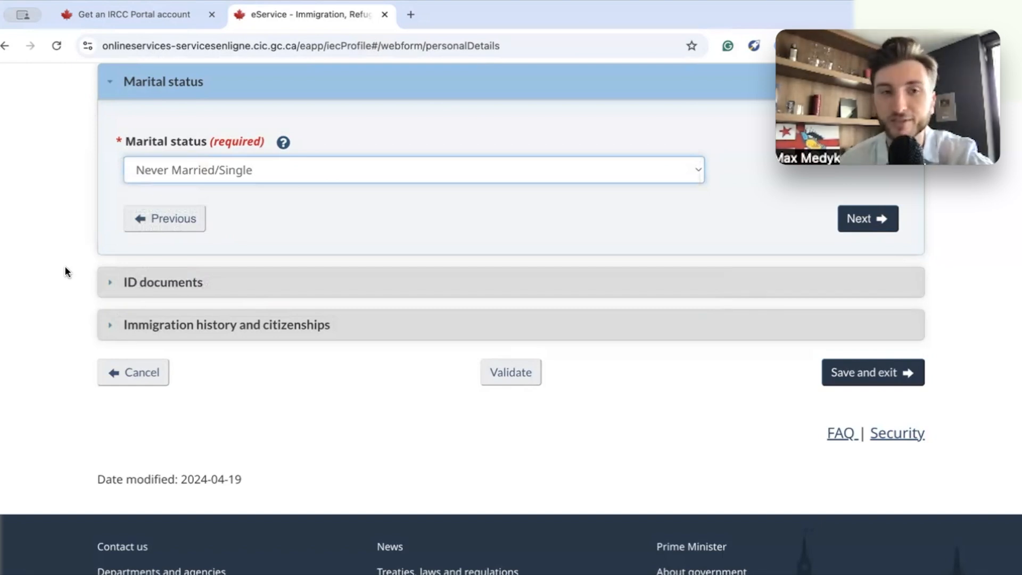
{"action": "left_click", "coordinate": [863, 219]}
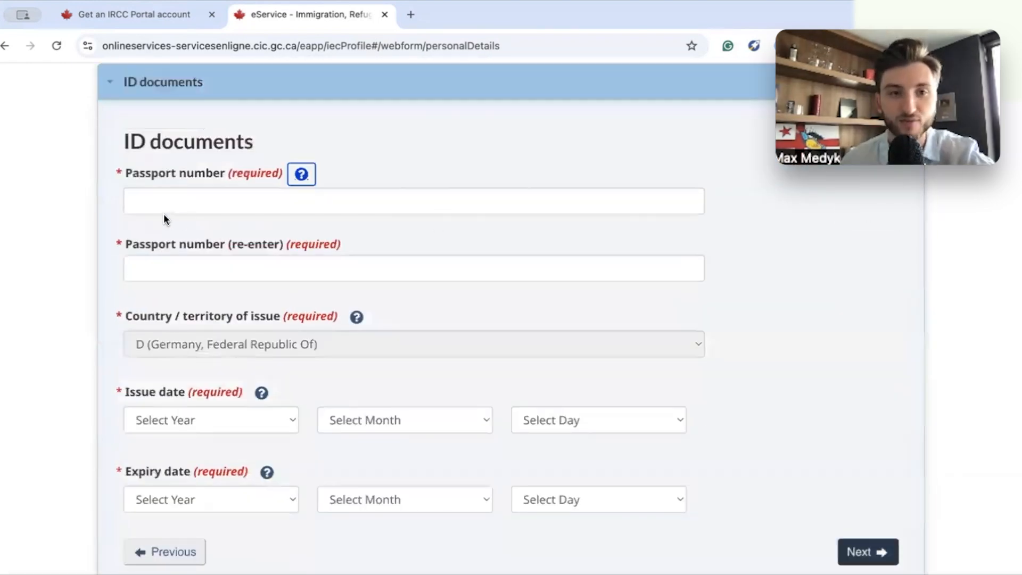
{"action": "left_click", "coordinate": [867, 552]}
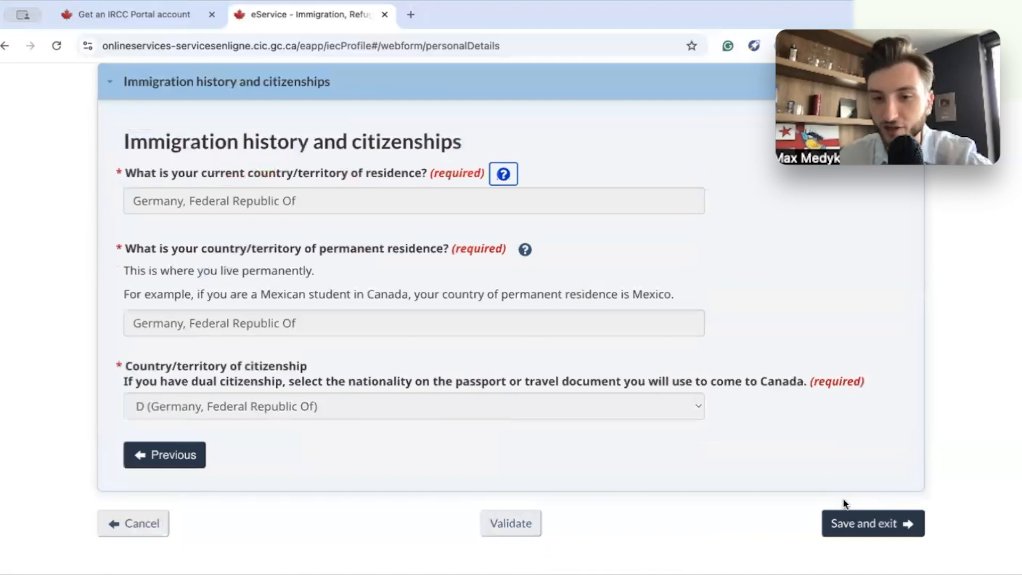
{"action": "left_click", "coordinate": [859, 523]}
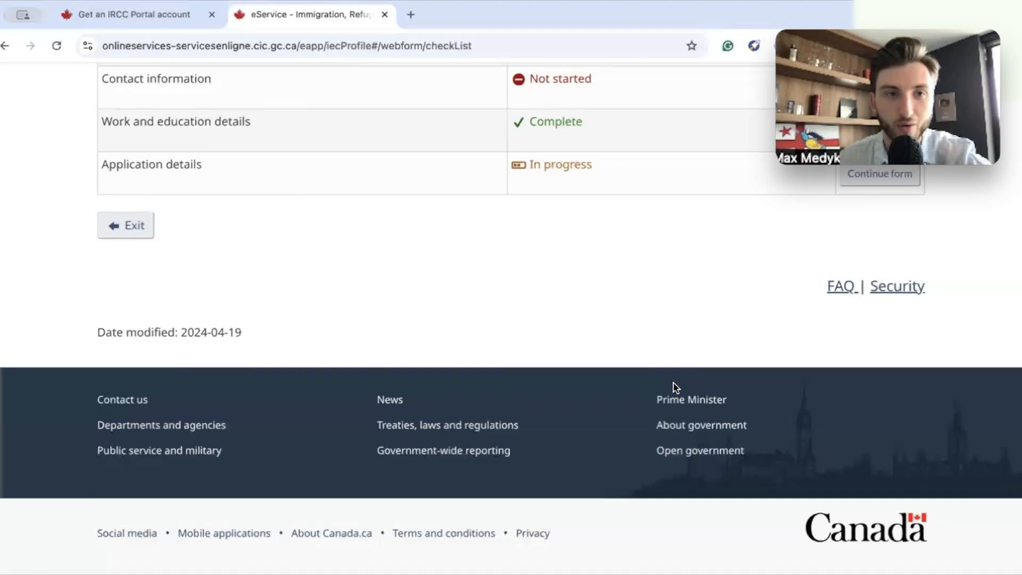
Start the Contact information form, set the language of correspondence to English, and proceed to the Email section
{"action": "scroll", "coordinate": [673, 381], "scroll_direction": "up", "scroll_amount": 3}
{"action": "left_click", "coordinate": [876, 234]}
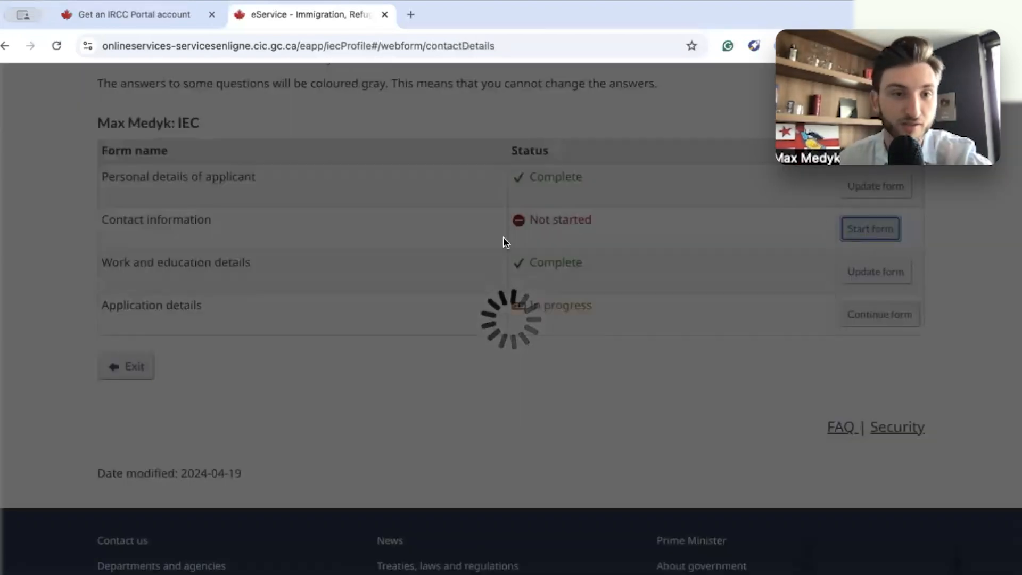
{"action": "left_click", "coordinate": [279, 293]}
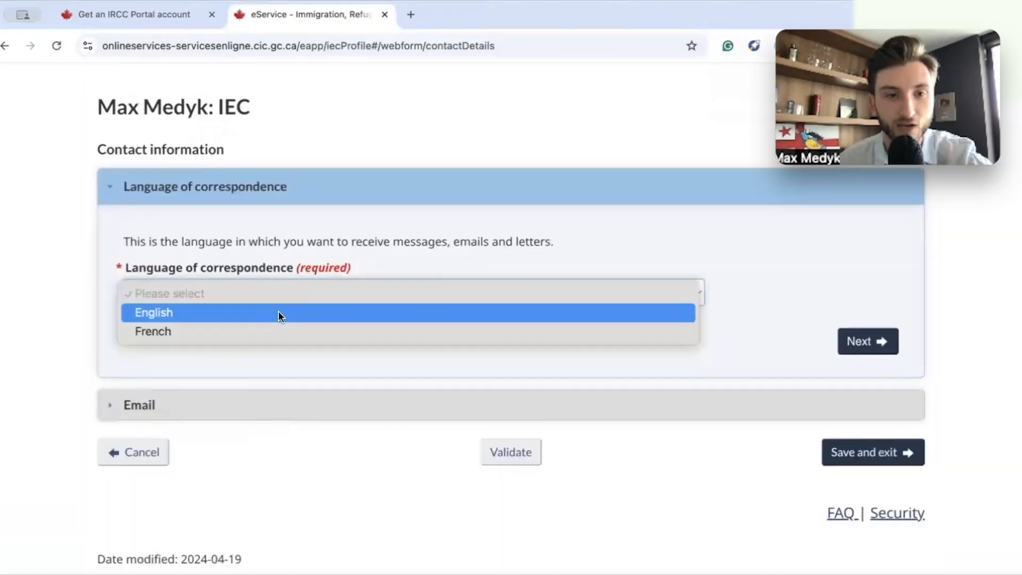
{"action": "left_click", "coordinate": [279, 314]}
{"action": "left_click", "coordinate": [649, 399]}
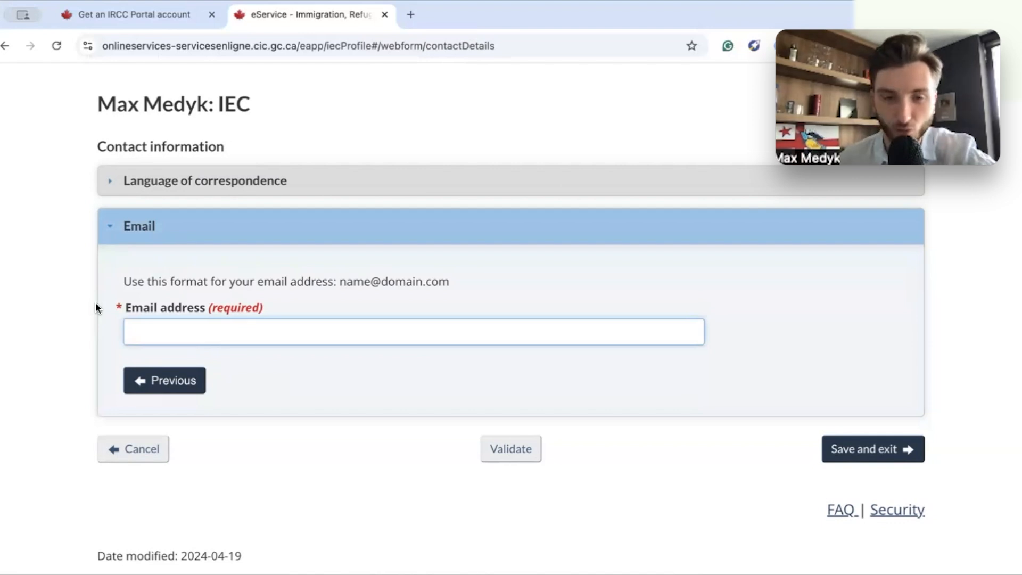
Enter the applicant's email address in the Email section, and save and exit the Contact information form
{"action": "left_click", "coordinate": [149, 331]}
{"action": "left_click", "coordinate": [224, 363]}
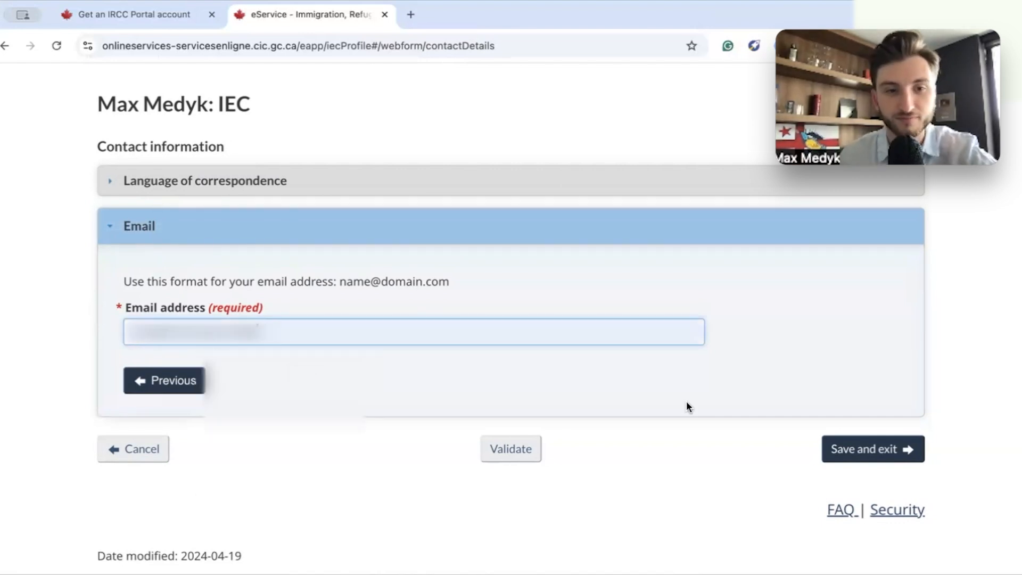
{"action": "left_click", "coordinate": [868, 453]}
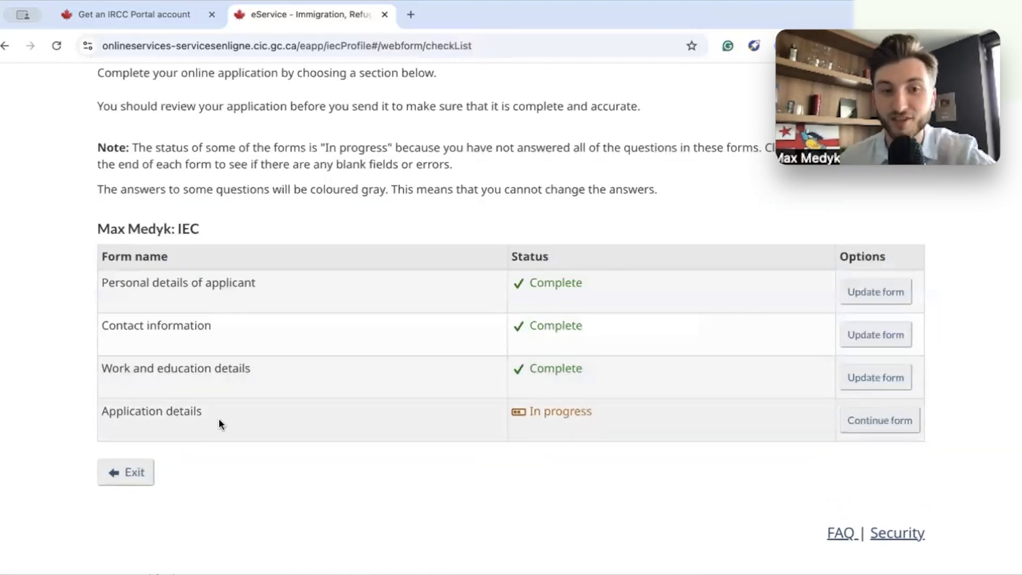
Continue the Application details form, answer Yes to joining the Working Holiday candidate pool, and save and exit
{"action": "left_click", "coordinate": [876, 422]}
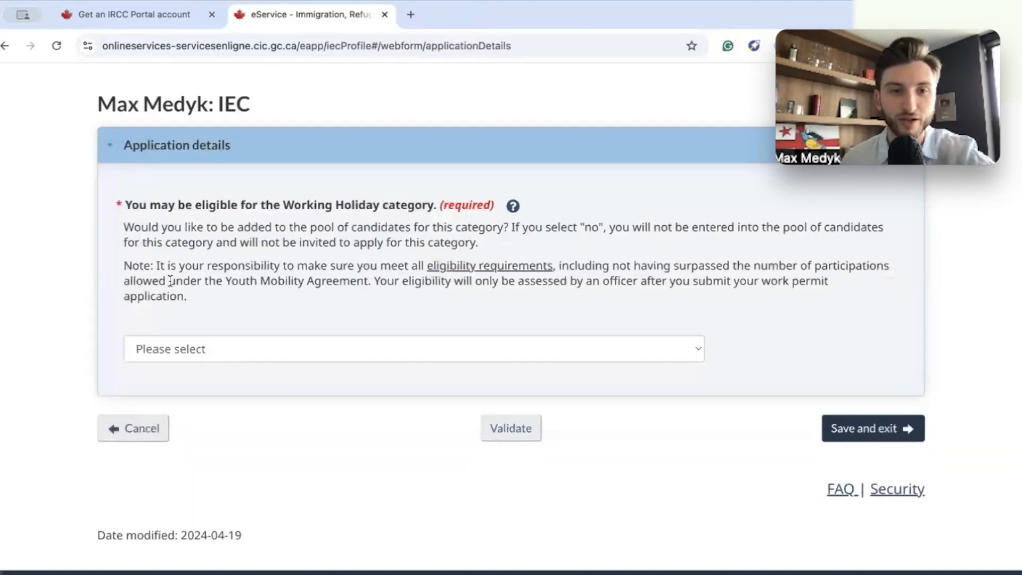
{"action": "left_click", "coordinate": [251, 353]}
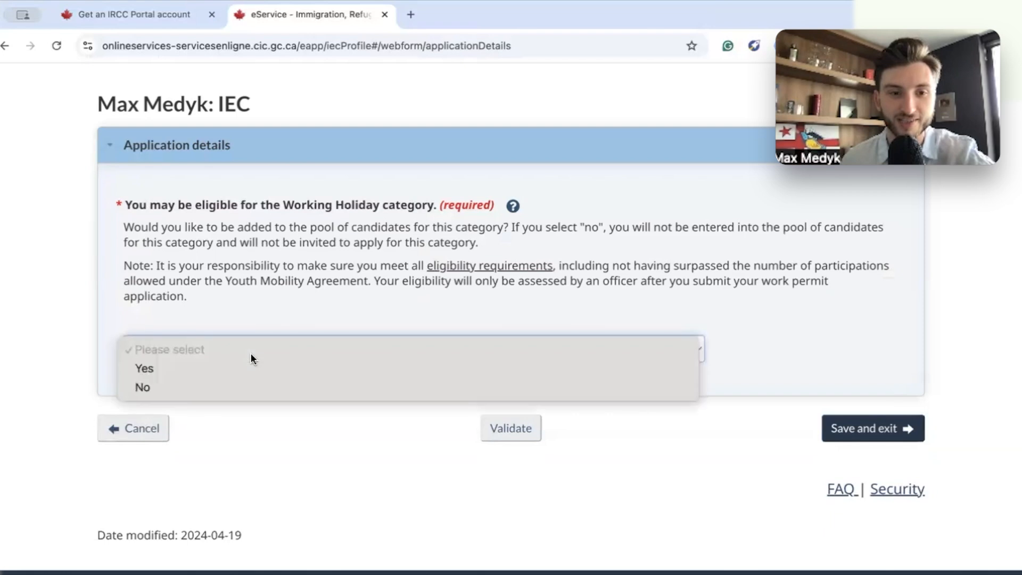
{"action": "left_click", "coordinate": [251, 373]}
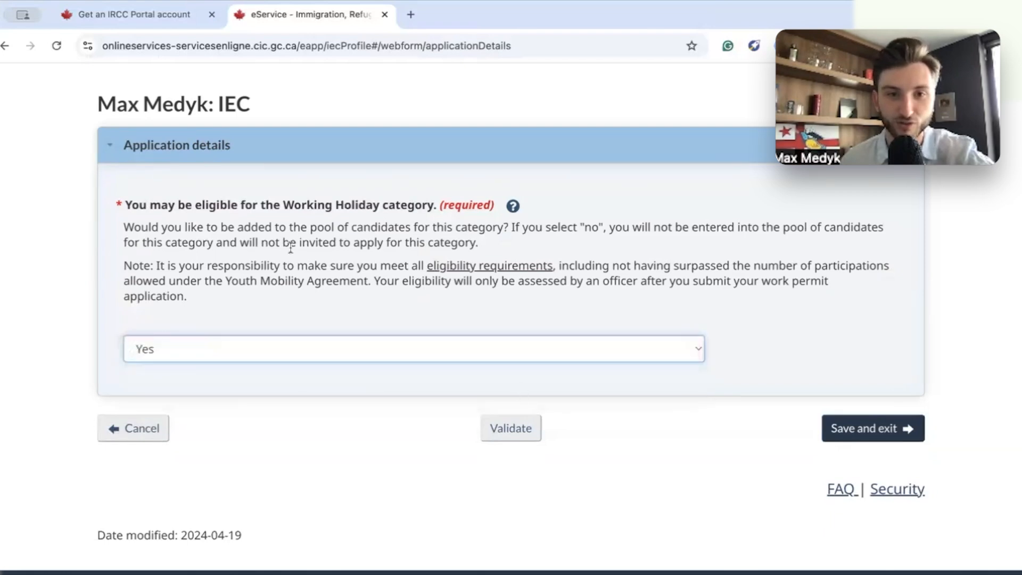
{"action": "left_click_drag", "start_coordinate": [238, 227], "coordinate": [503, 229]}
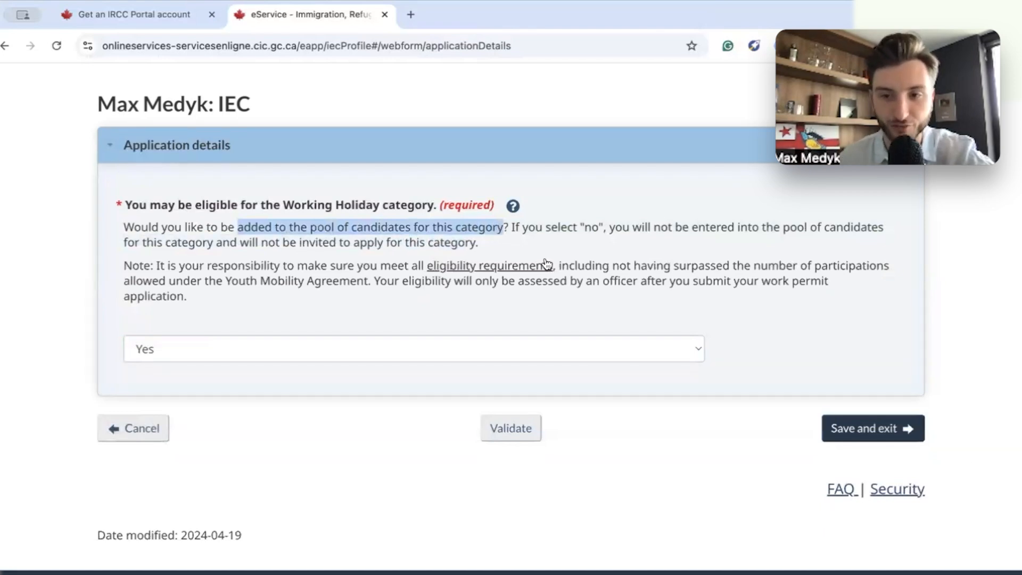
{"action": "left_click", "coordinate": [888, 438]}
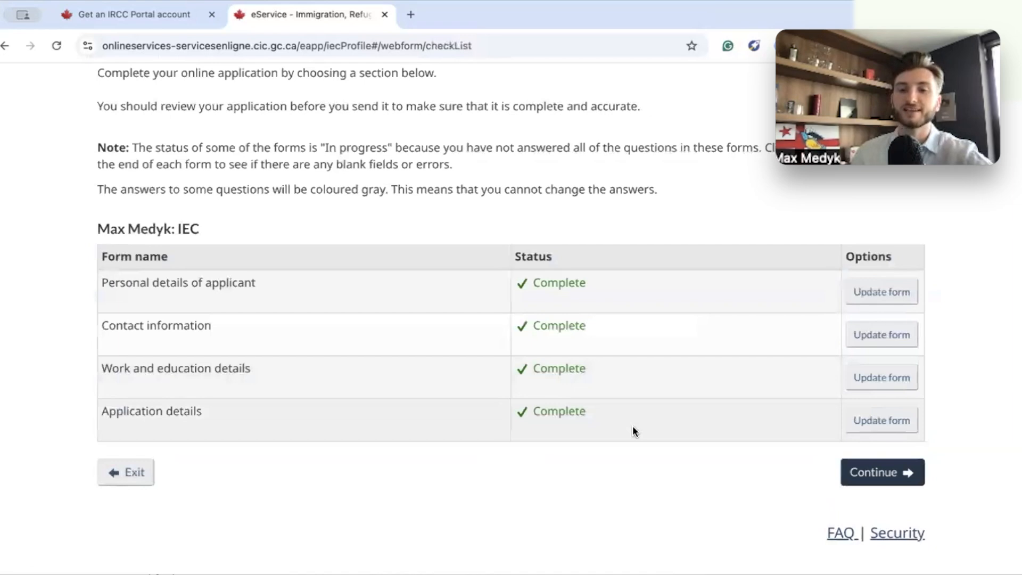
Continue to the declaration and electronic signature page, review it through the signature and security question sections, and exit the questionnaire without signing
{"action": "left_click", "coordinate": [857, 478]}
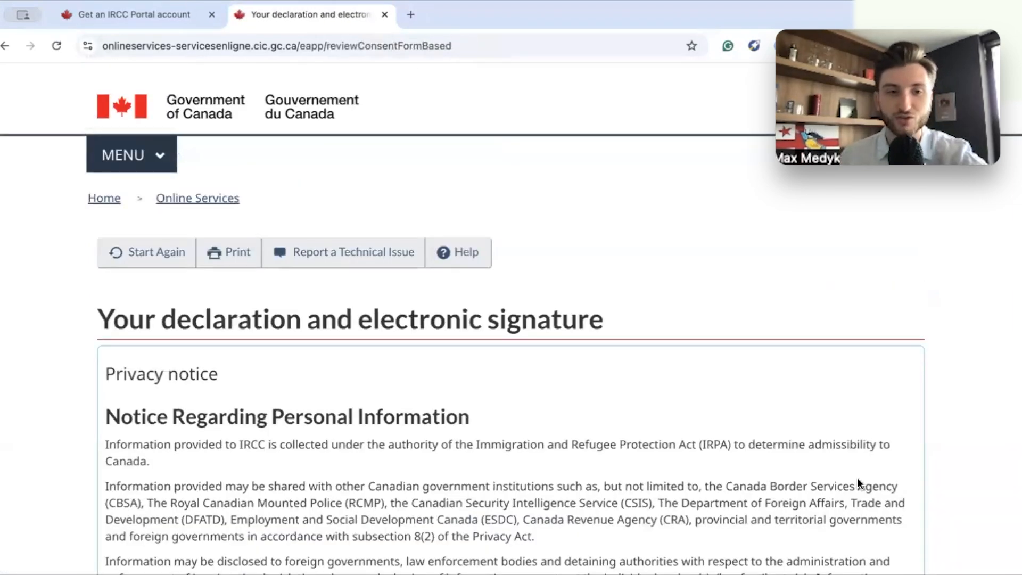
{"action": "scroll", "coordinate": [857, 478], "scroll_direction": "down", "scroll_amount": 6}
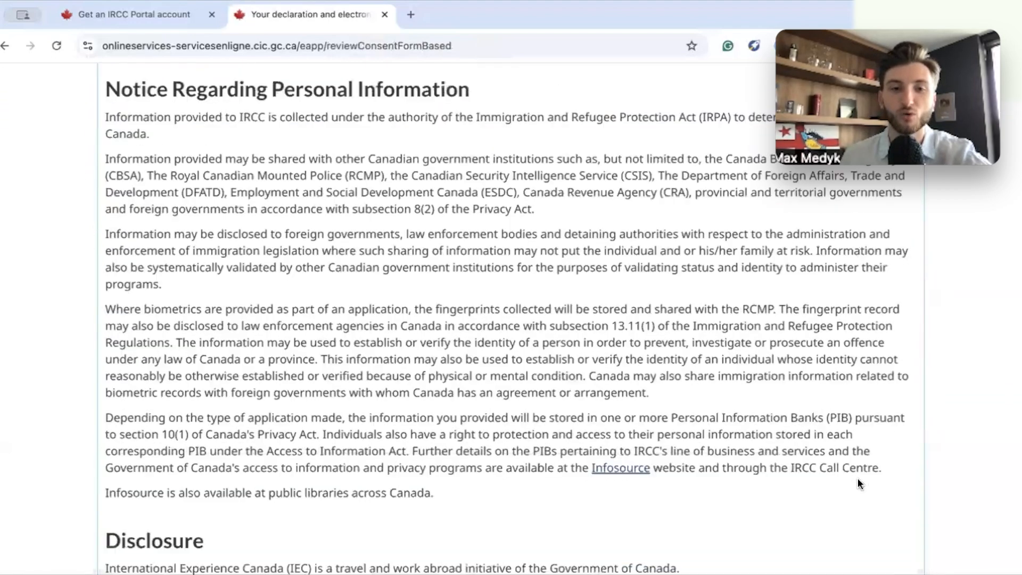
{"action": "scroll", "coordinate": [857, 478], "scroll_direction": "down", "scroll_amount": 9}
{"action": "scroll", "coordinate": [857, 477], "scroll_direction": "down", "scroll_amount": 7}
{"action": "scroll", "coordinate": [627, 416], "scroll_direction": "down", "scroll_amount": 5}
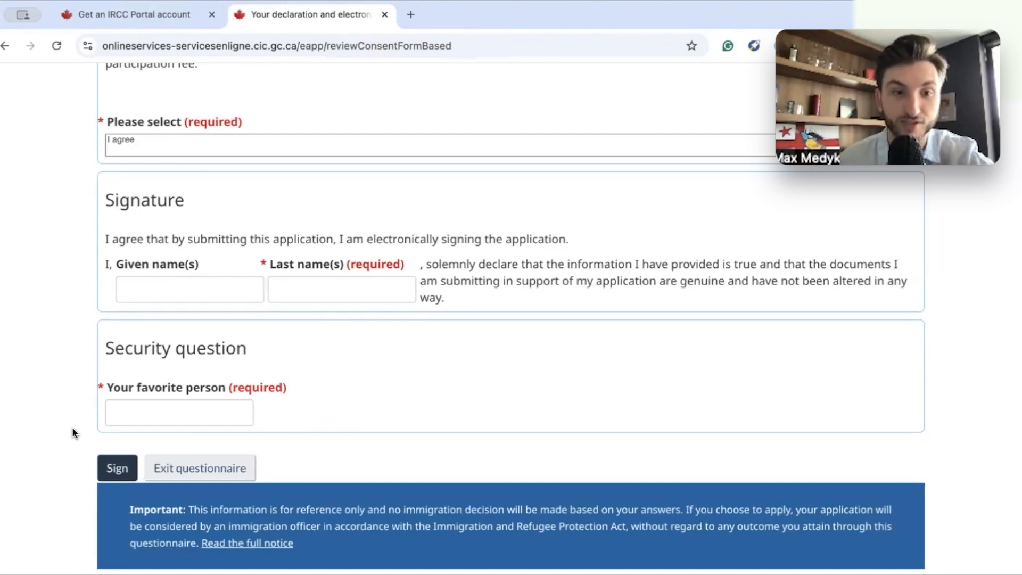
{"action": "left_click", "coordinate": [181, 468]}
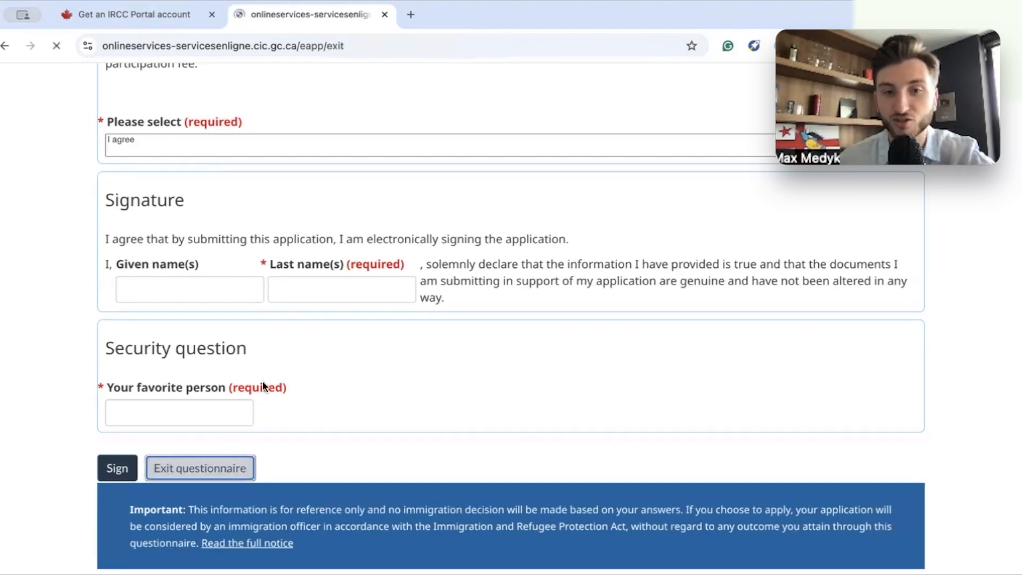